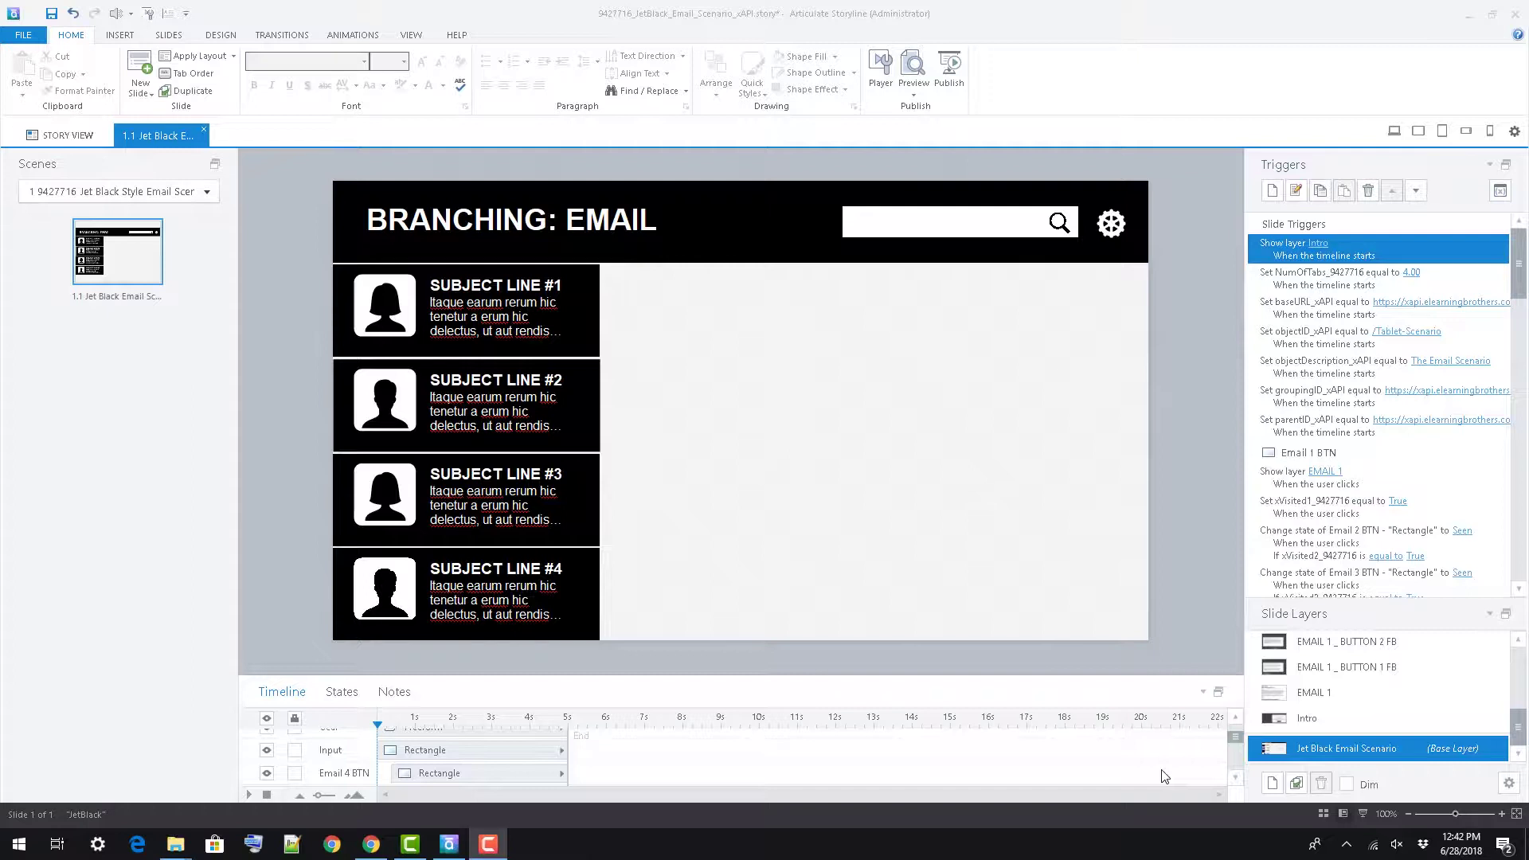
# Browse the Intro and Email 1–4 feedback layers in the Slide Layers panel.
pyautogui.click(1313, 719)
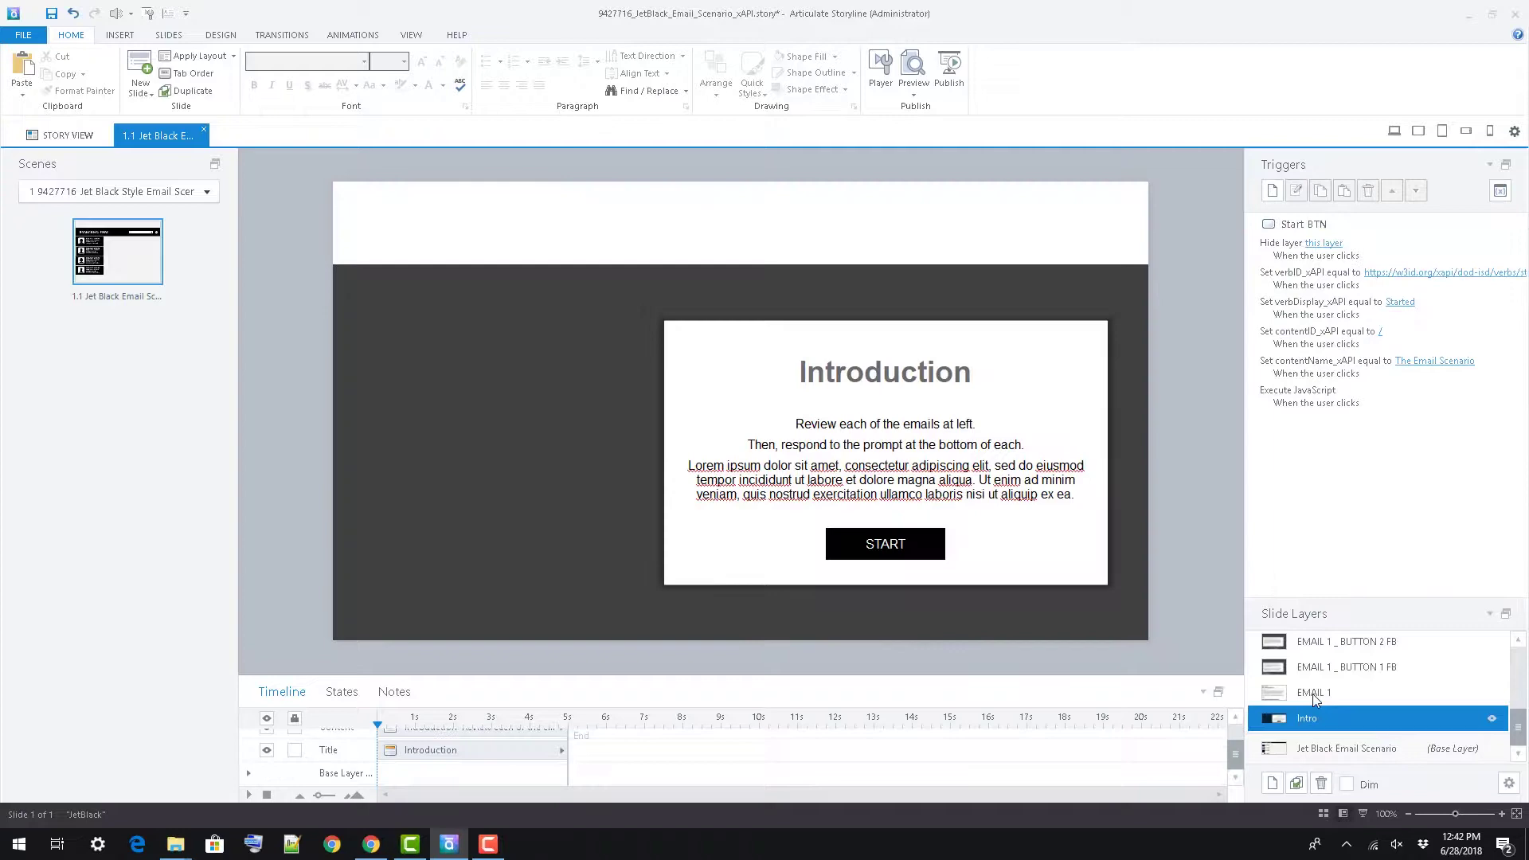
pyautogui.click(1313, 692)
pyautogui.click(1312, 666)
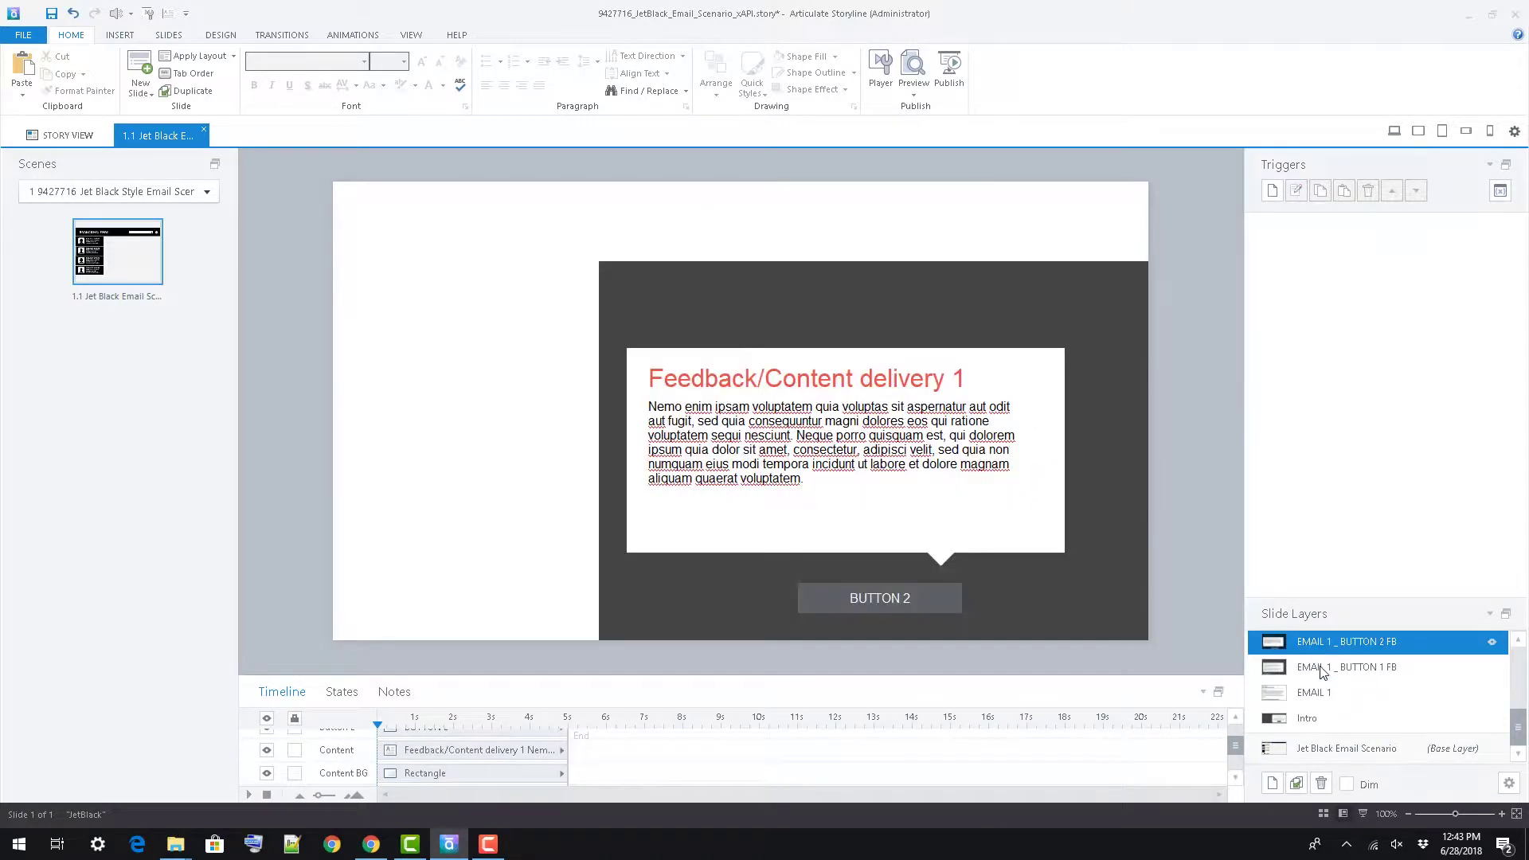
pyautogui.scroll(3, 1342, 702)
pyautogui.click(1337, 722)
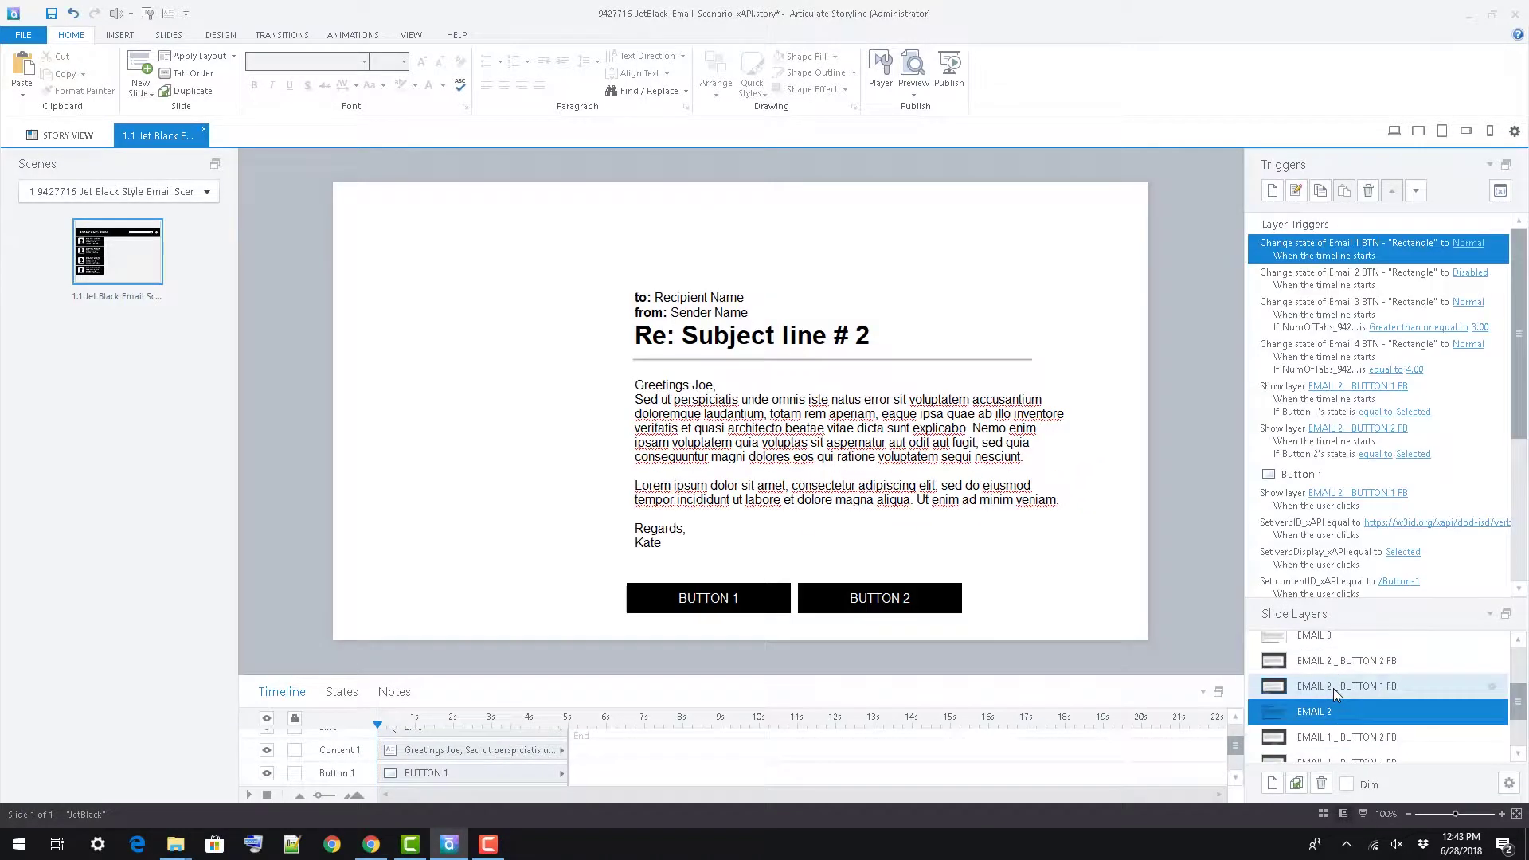
pyautogui.click(1333, 688)
pyautogui.click(1336, 668)
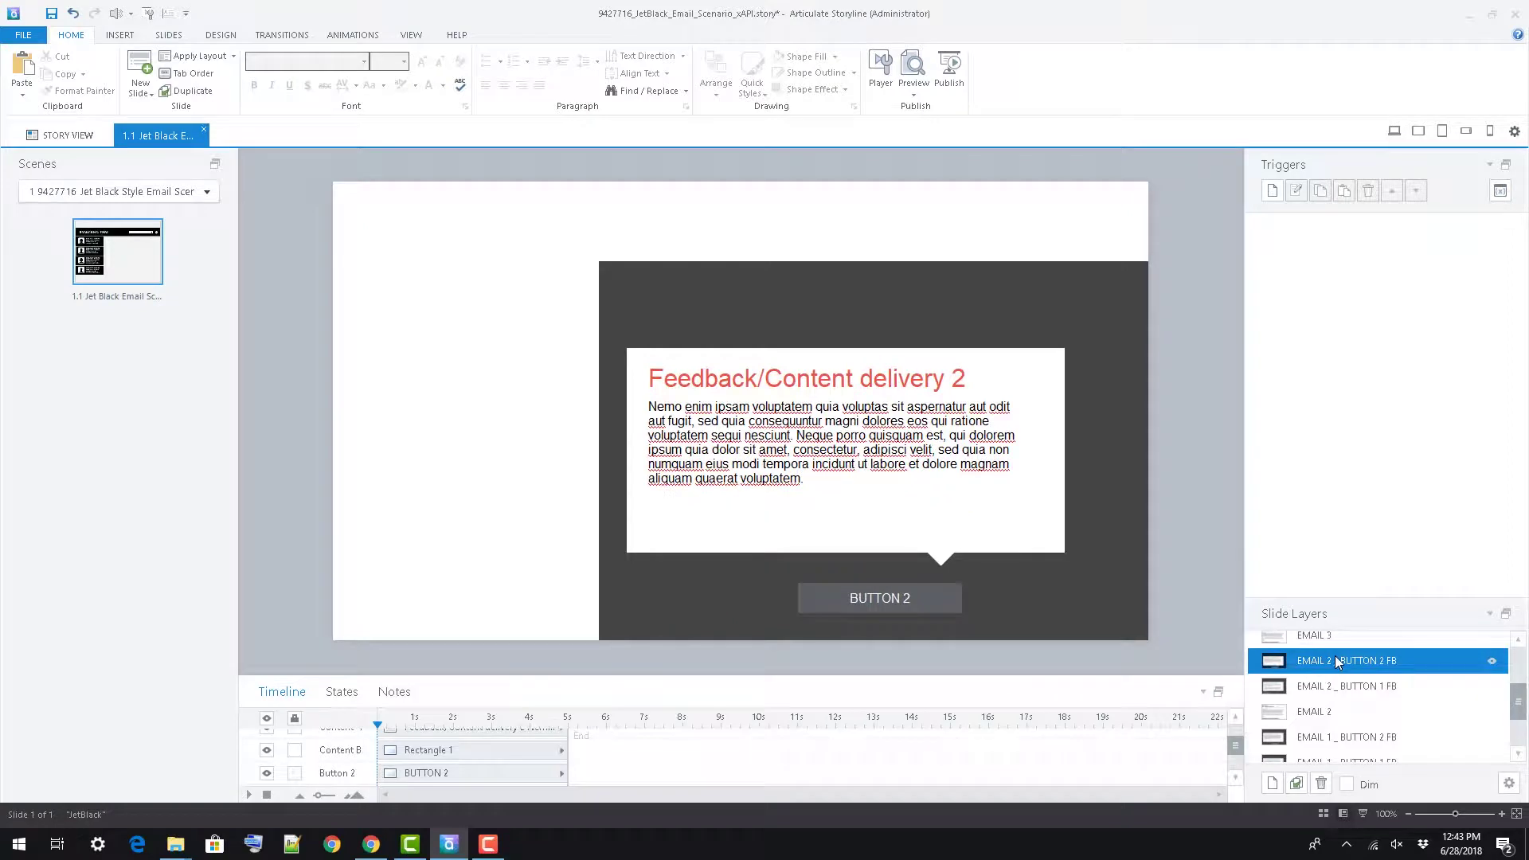
pyautogui.click(1336, 641)
pyautogui.scroll(1, 1335, 670)
pyautogui.click(1334, 705)
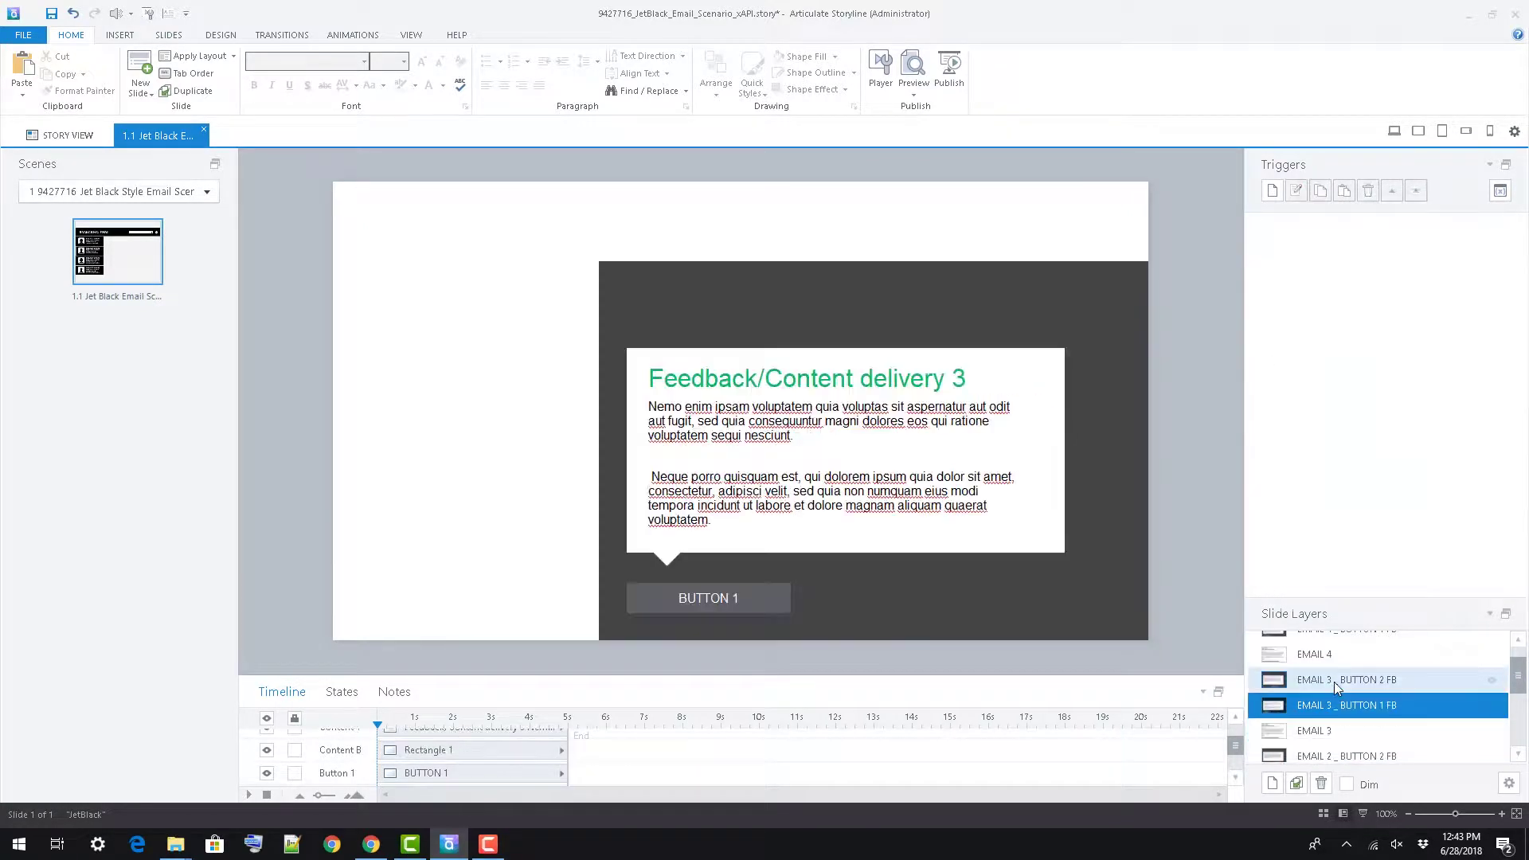
pyautogui.click(1335, 680)
pyautogui.scroll(1, 1340, 689)
pyautogui.click(1341, 668)
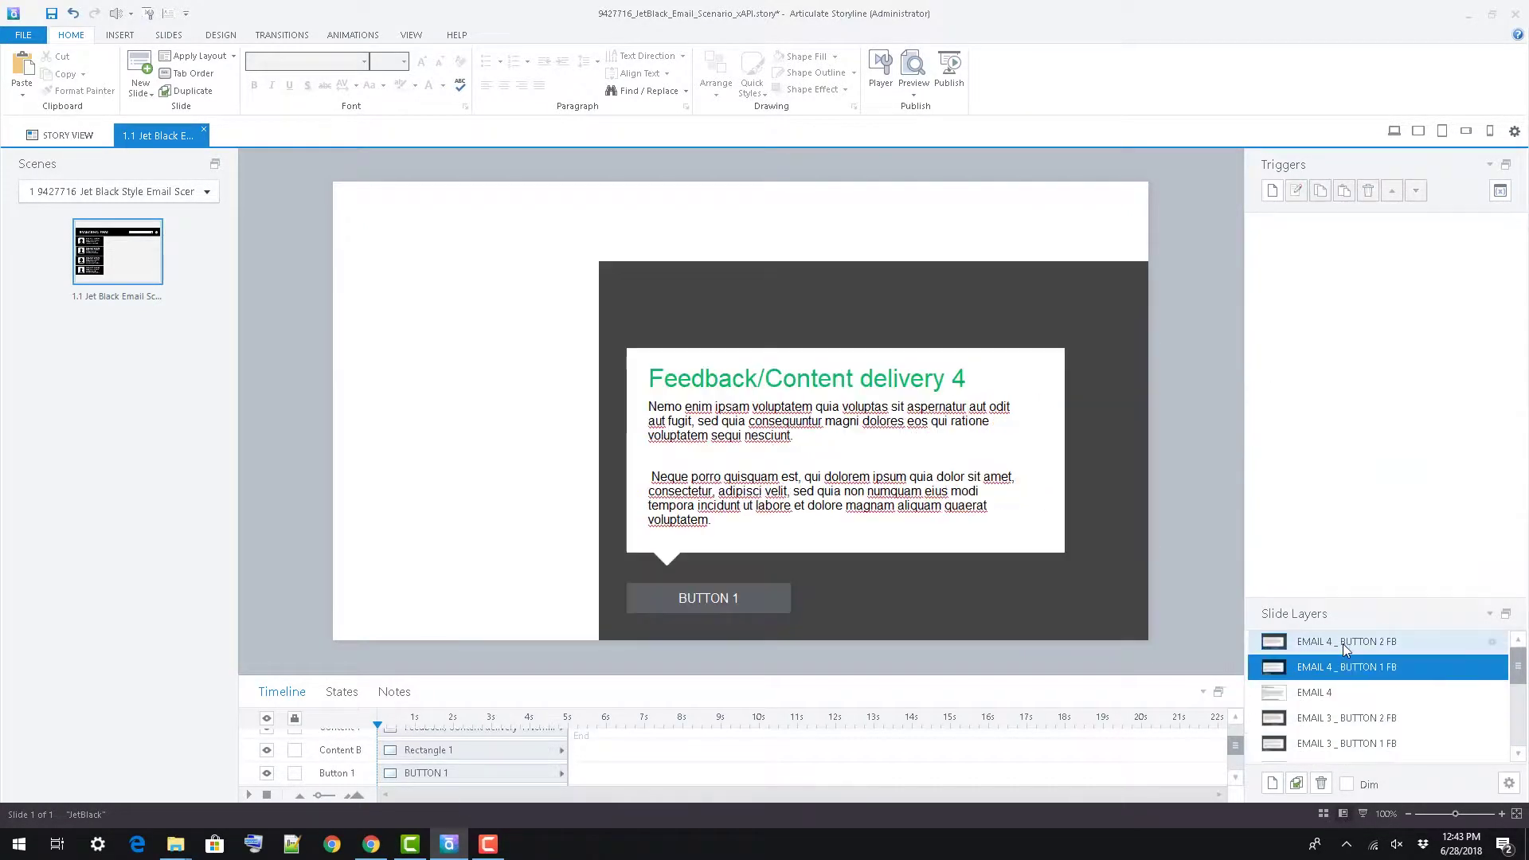
# Set the Email 4 Button 2 feedback body to 'New Content' and its title green, then return to base.
pyautogui.click(651, 406)
pyautogui.moveTo(648, 407); pyautogui.dragTo(872, 512)
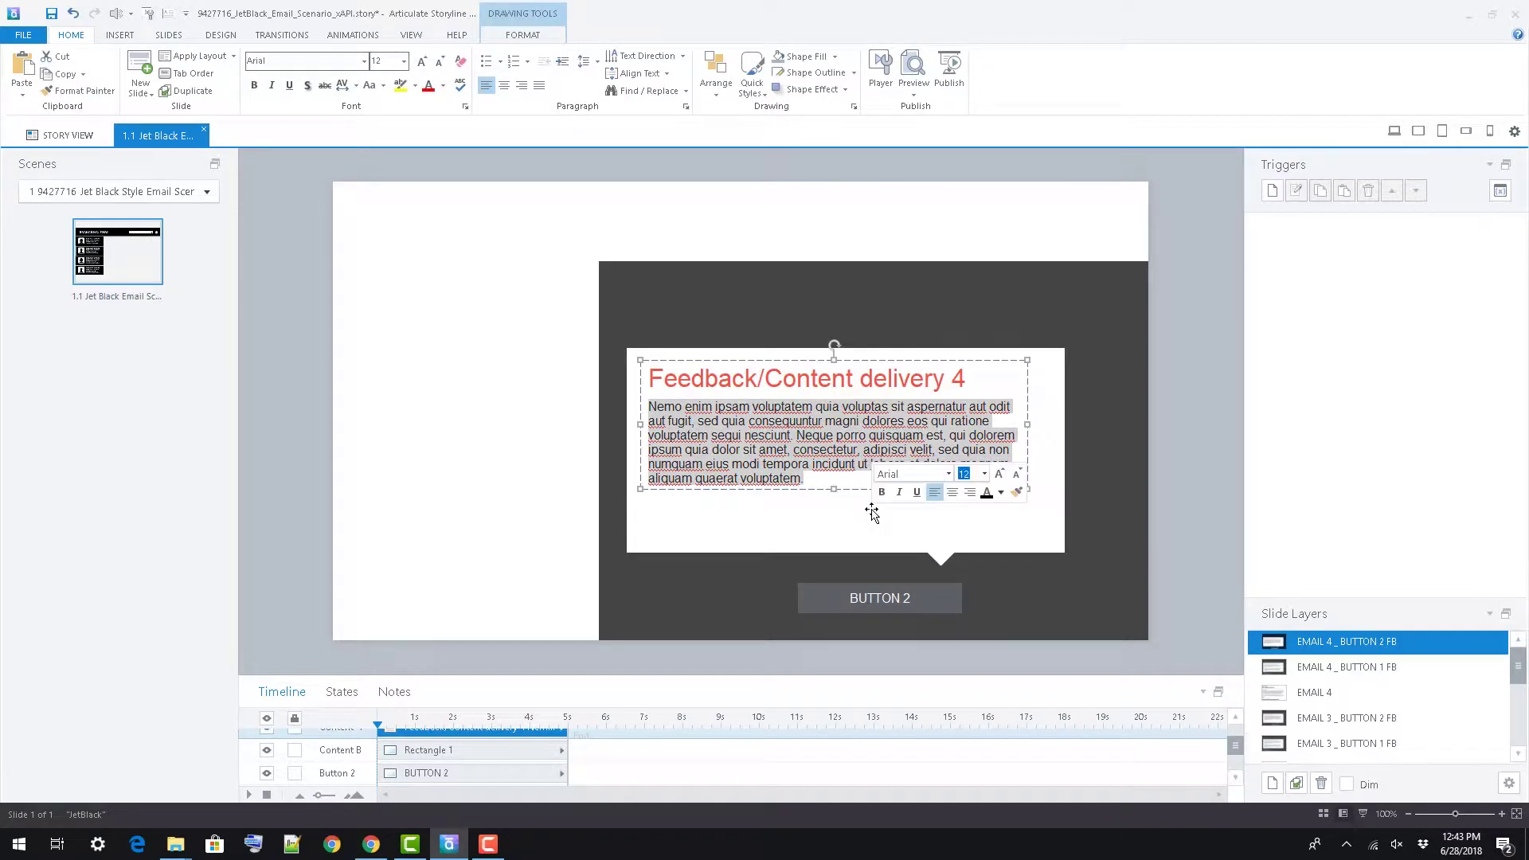
pyautogui.write('New Content')
pyautogui.tripleClick(772, 377)
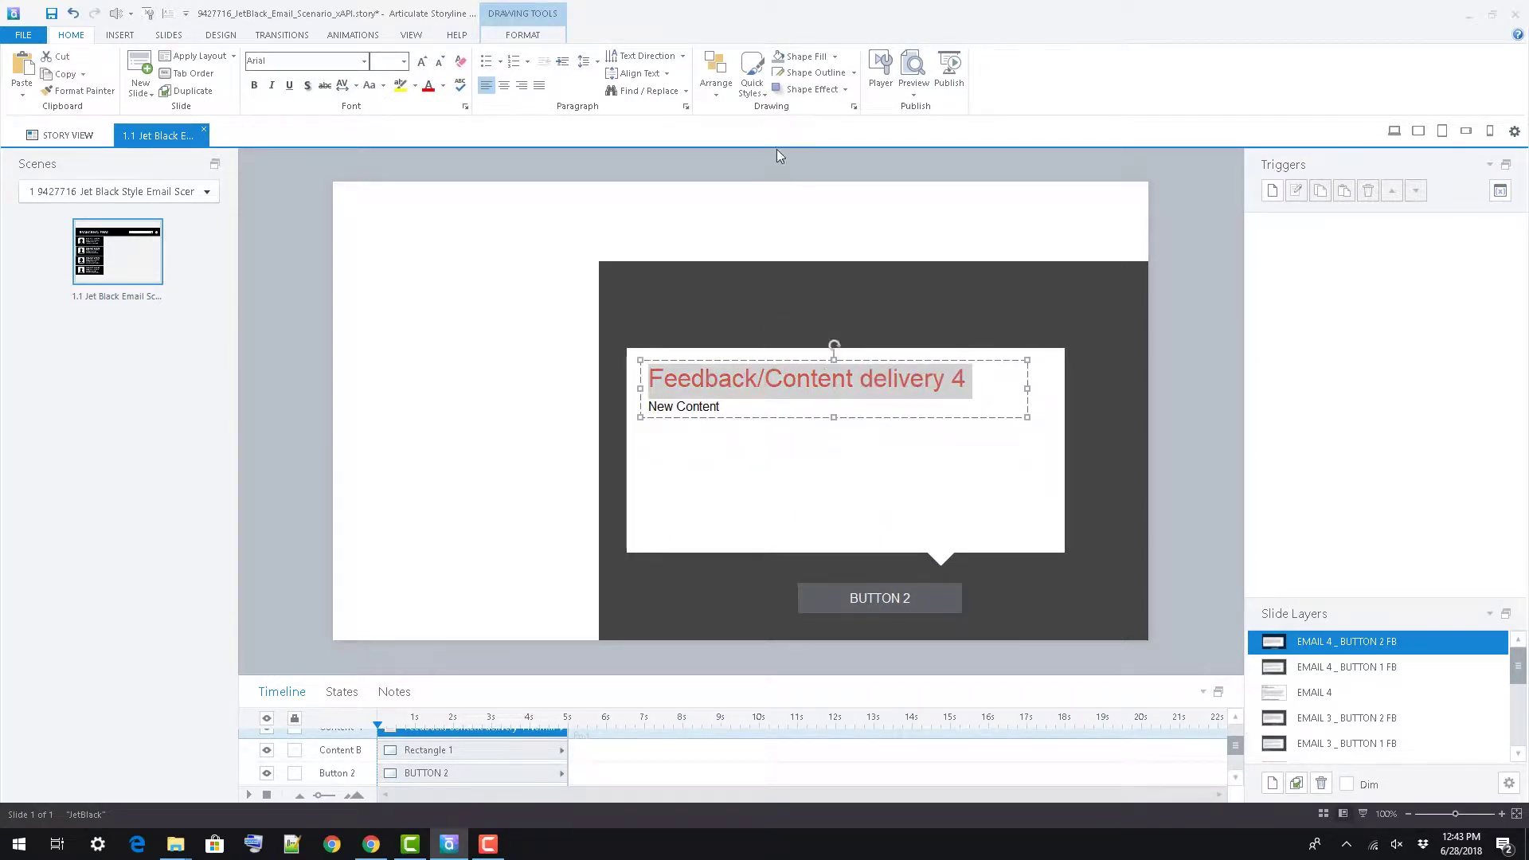
pyautogui.click(442, 87)
pyautogui.click(437, 117)
pyautogui.click(1171, 435)
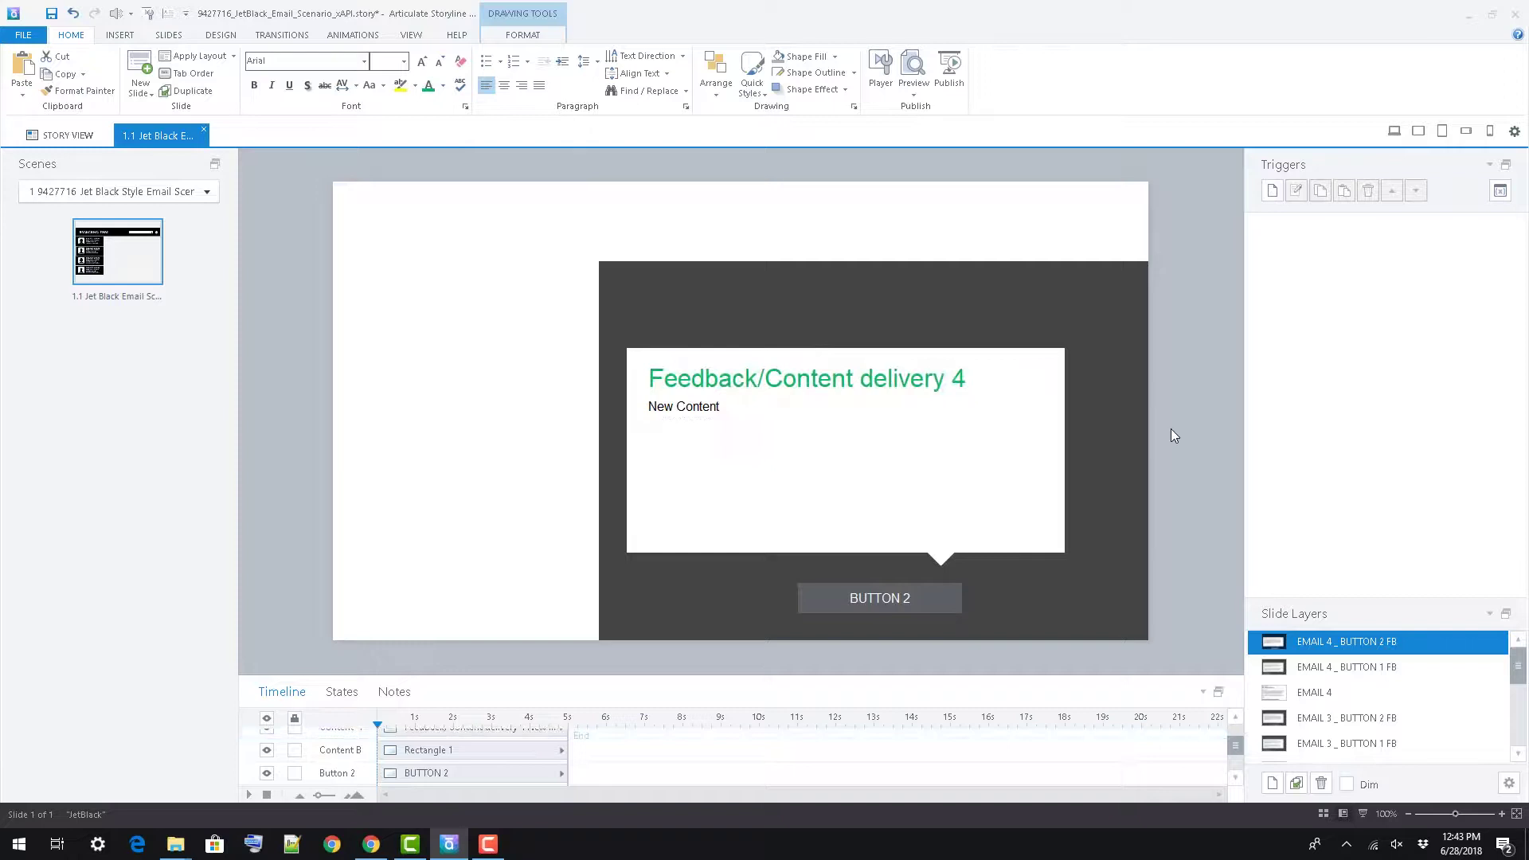
pyautogui.scroll(-5, 1358, 666)
pyautogui.click(1344, 750)
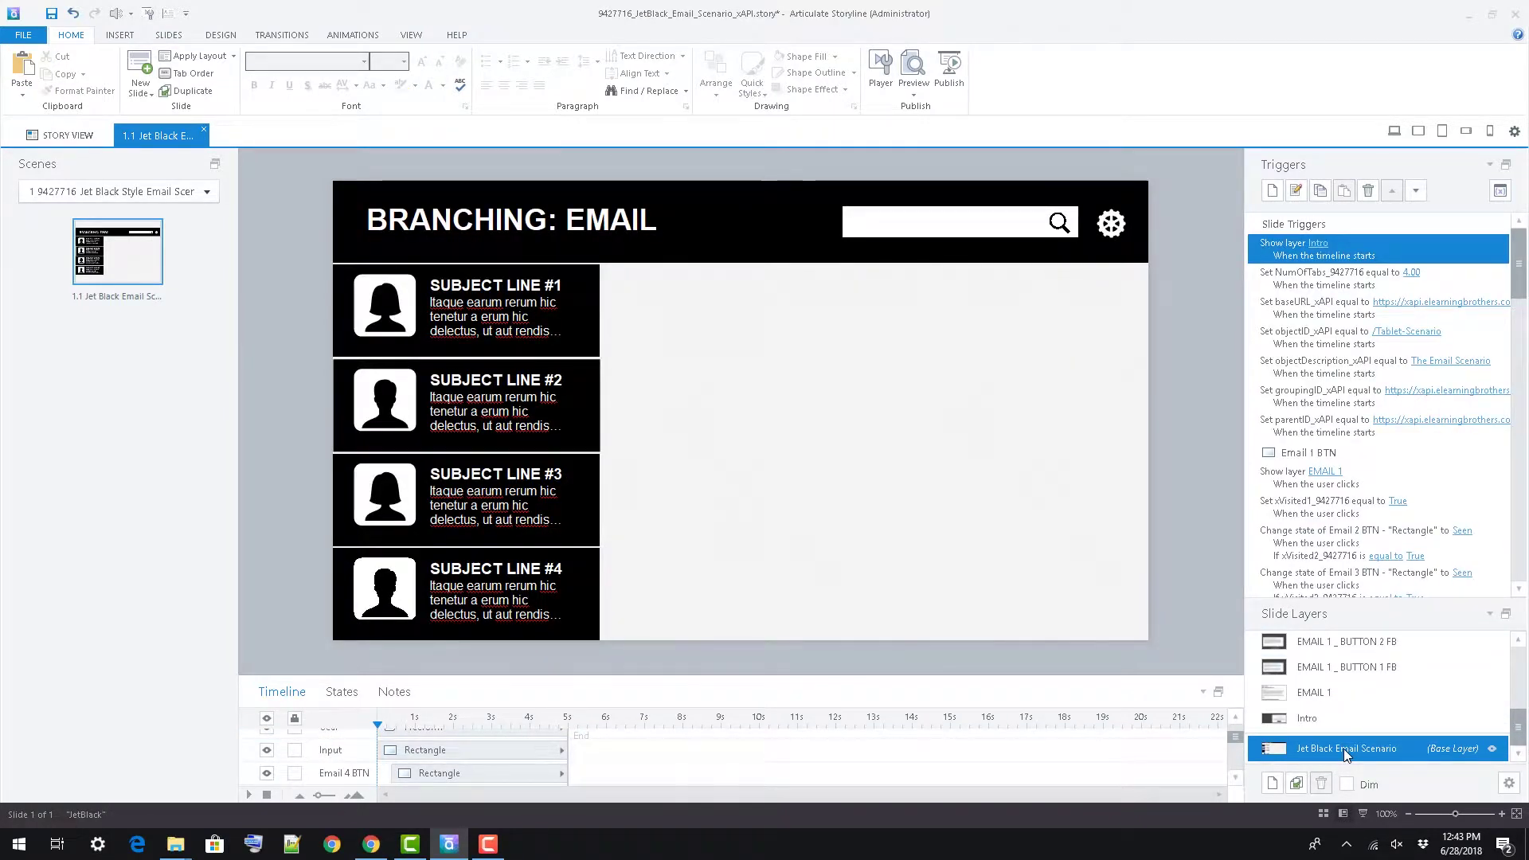
# In Edit States, retitle Subject Line #1's normal state 'SUBJECT LINE A' with body 'Content A'.
pyautogui.click(561, 305)
pyautogui.click(343, 693)
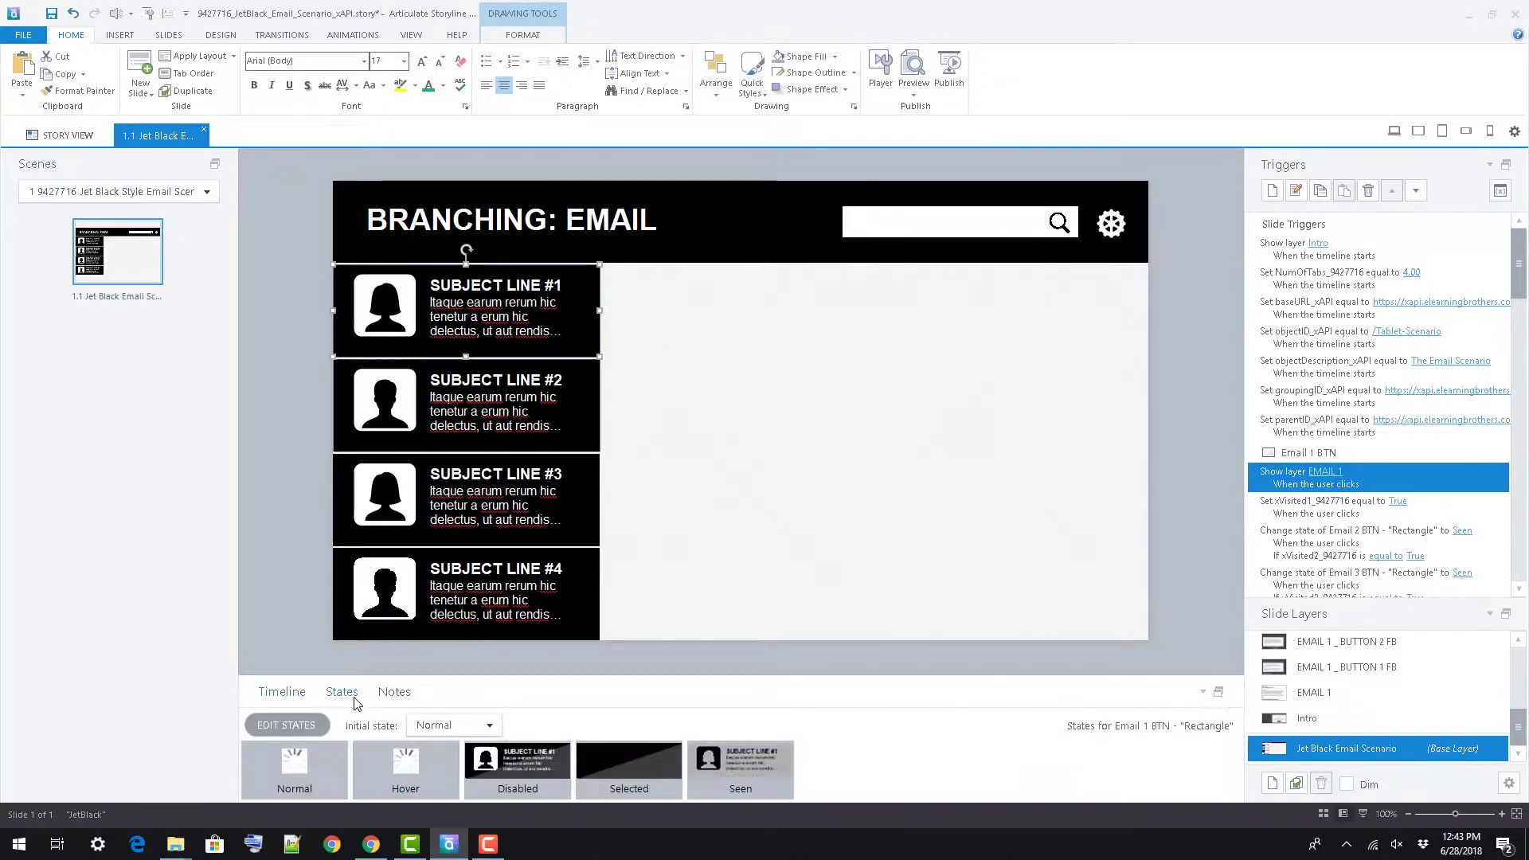
pyautogui.click(287, 725)
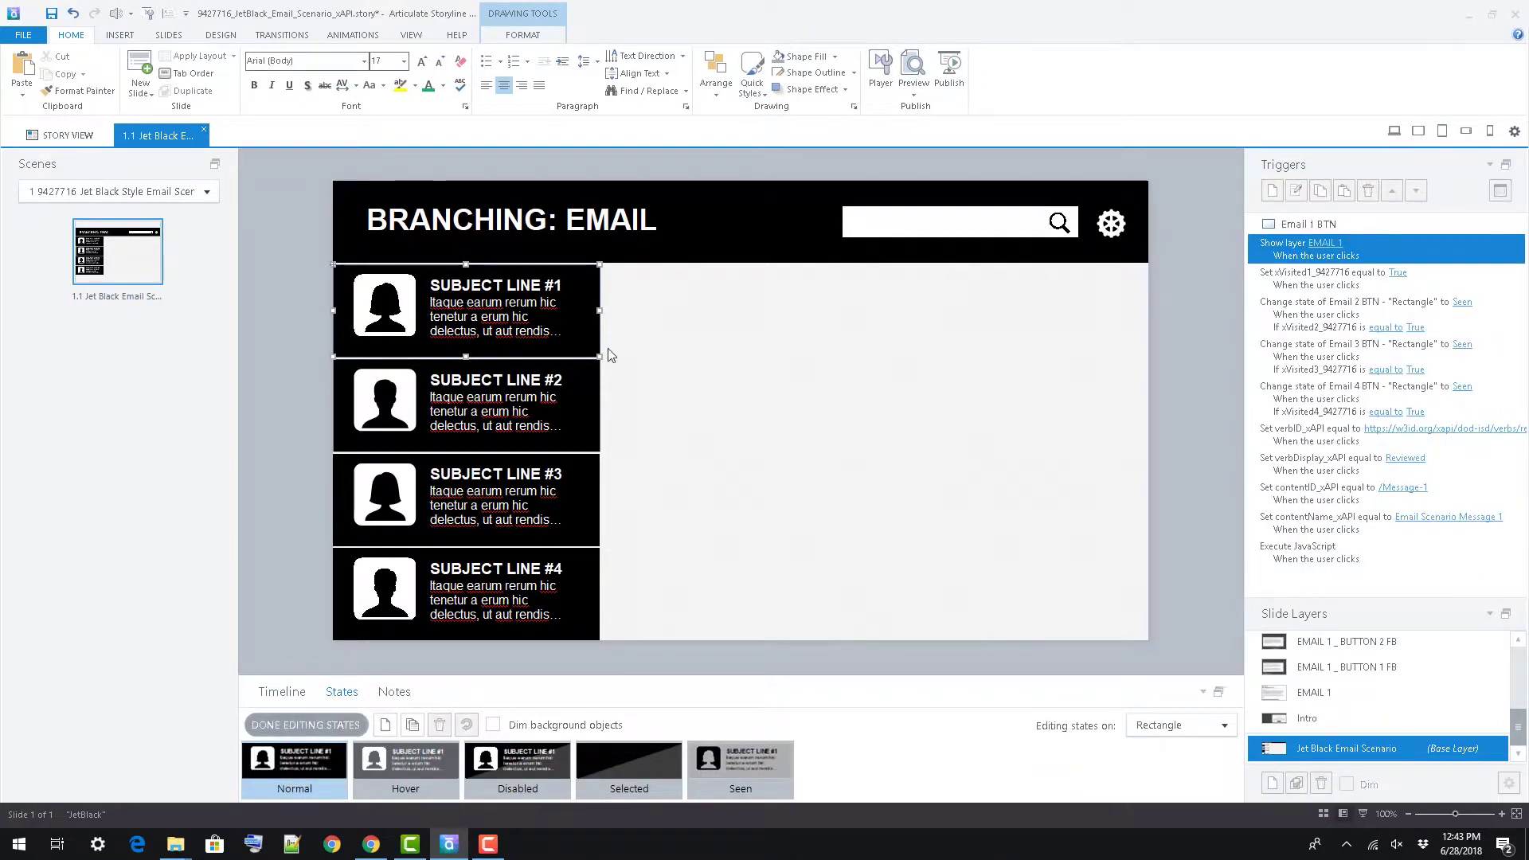
pyautogui.click(501, 284)
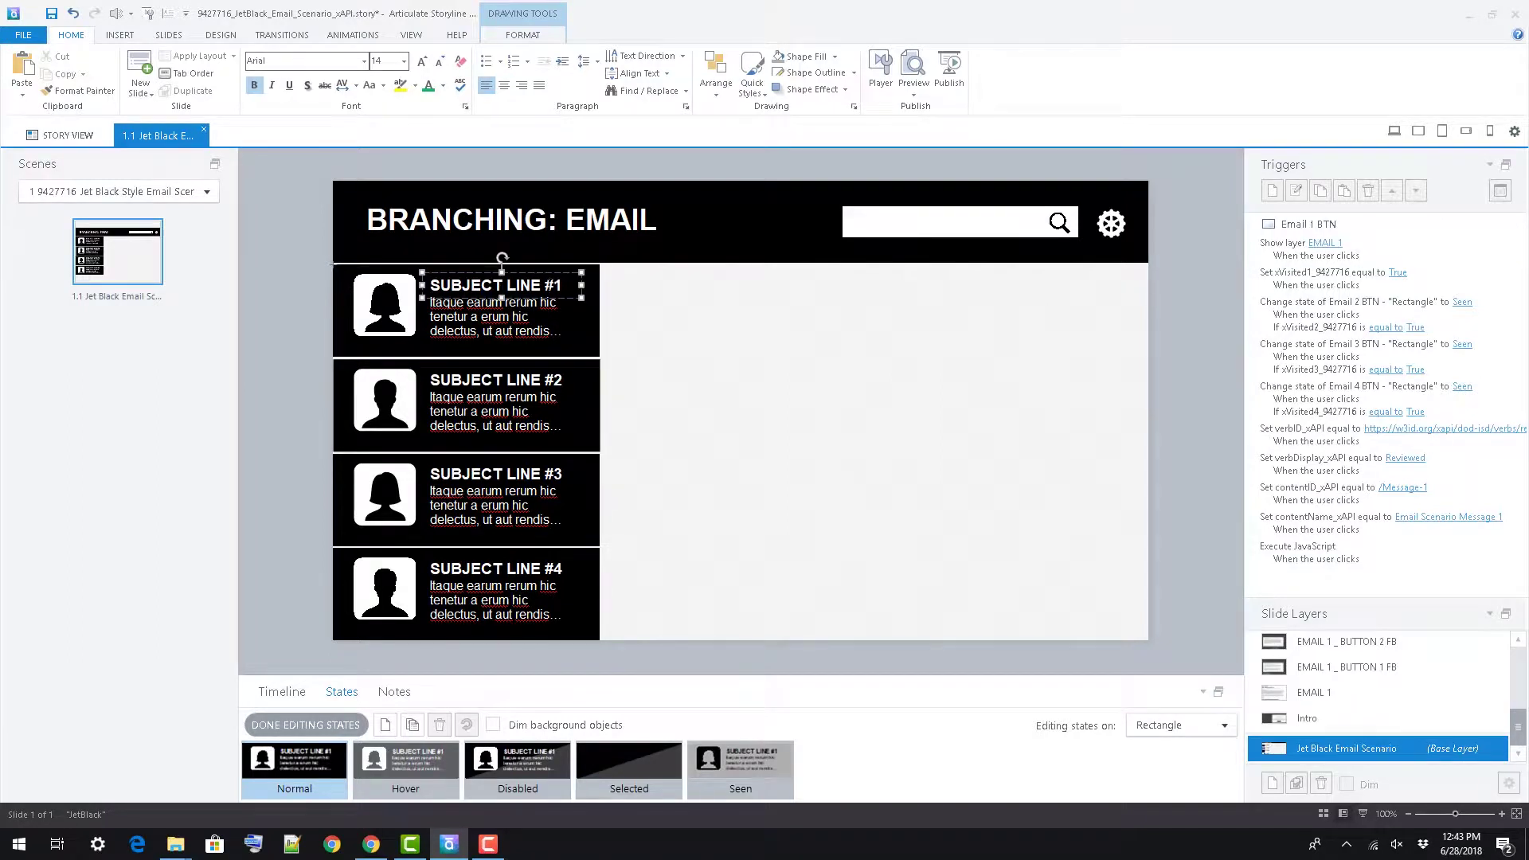
pyautogui.press('BackSpace')
pyautogui.press('BackSpace')
pyautogui.write('A')
pyautogui.click(502, 299)
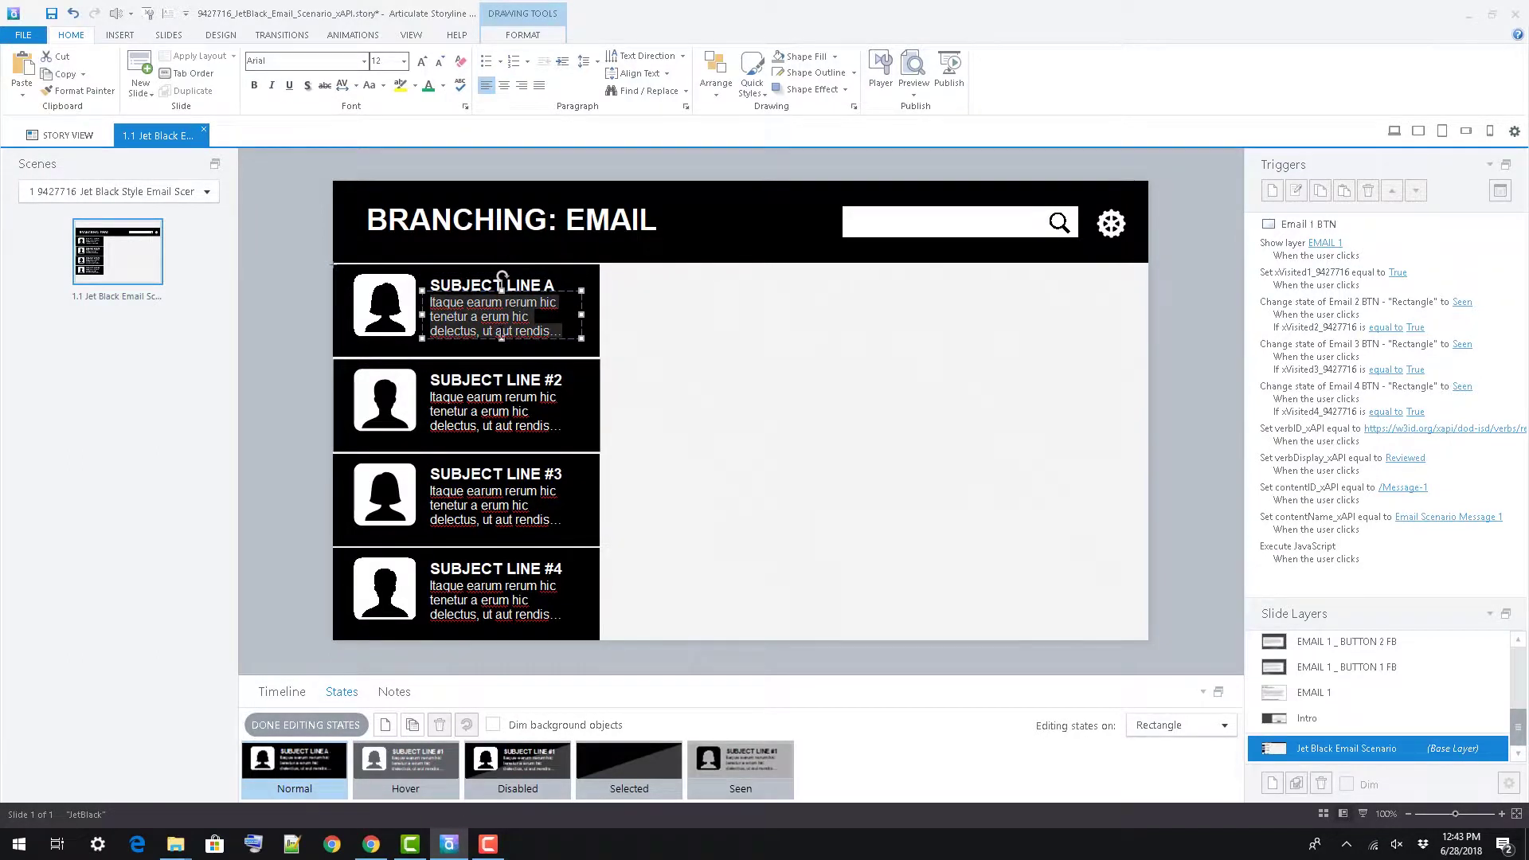
pyautogui.write('Content A')
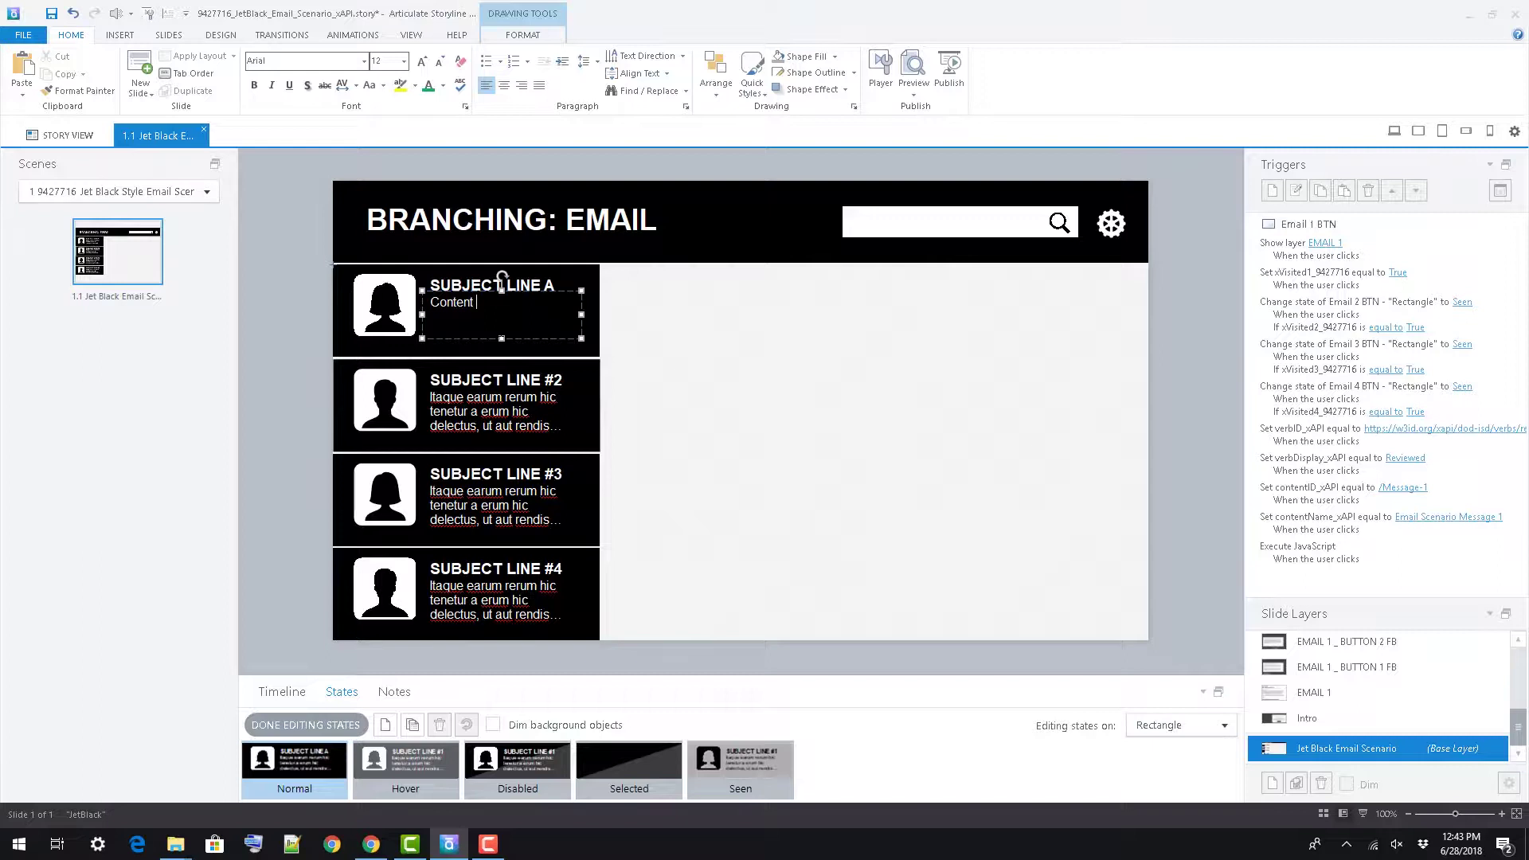
# Fill the first button's avatar image with green and close state editing.
pyautogui.click(389, 300)
pyautogui.click(836, 60)
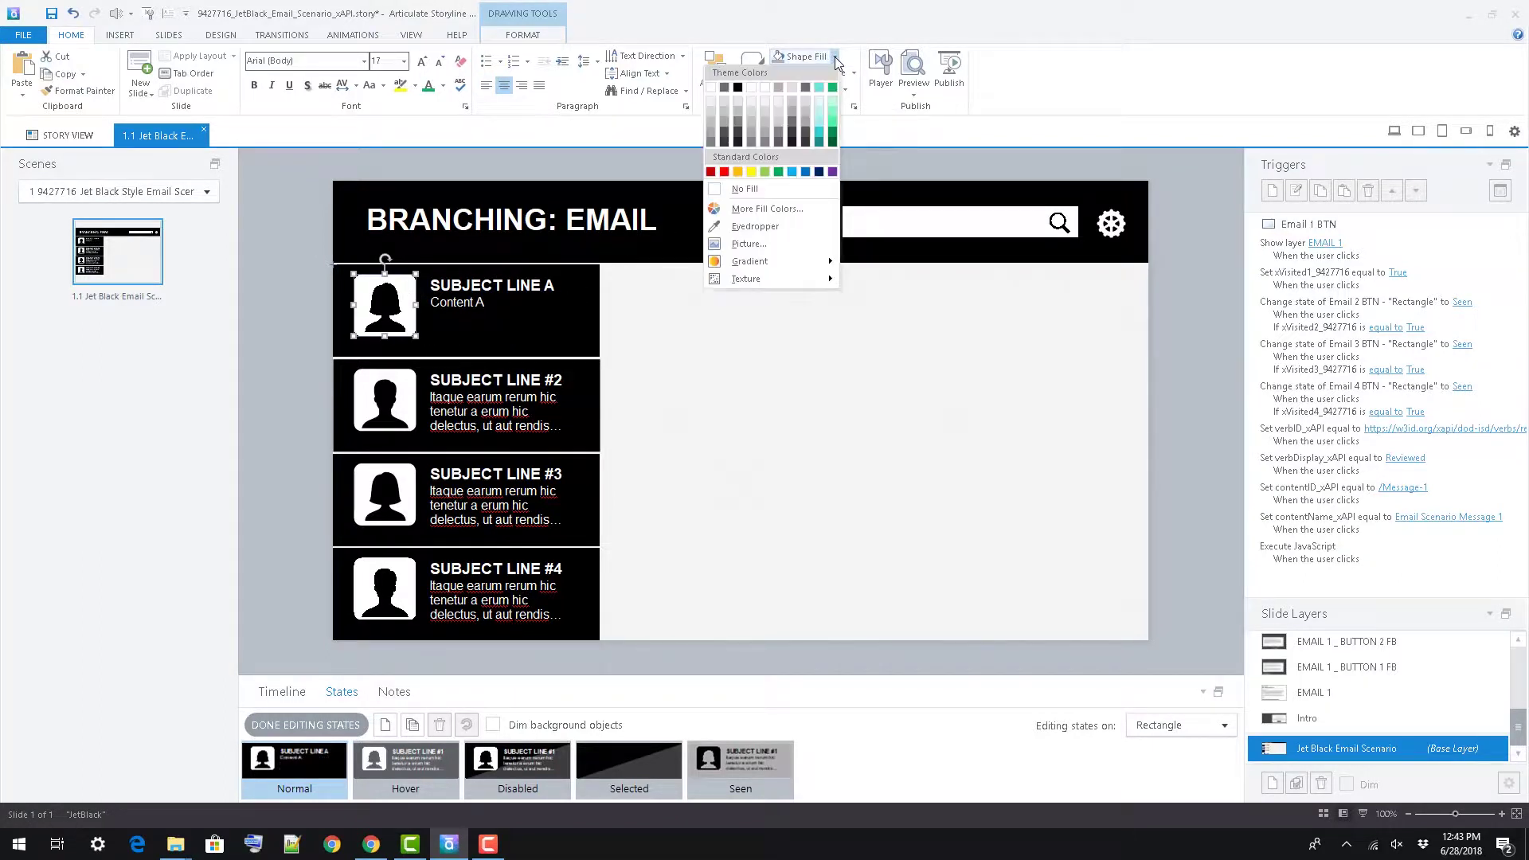
pyautogui.click(801, 169)
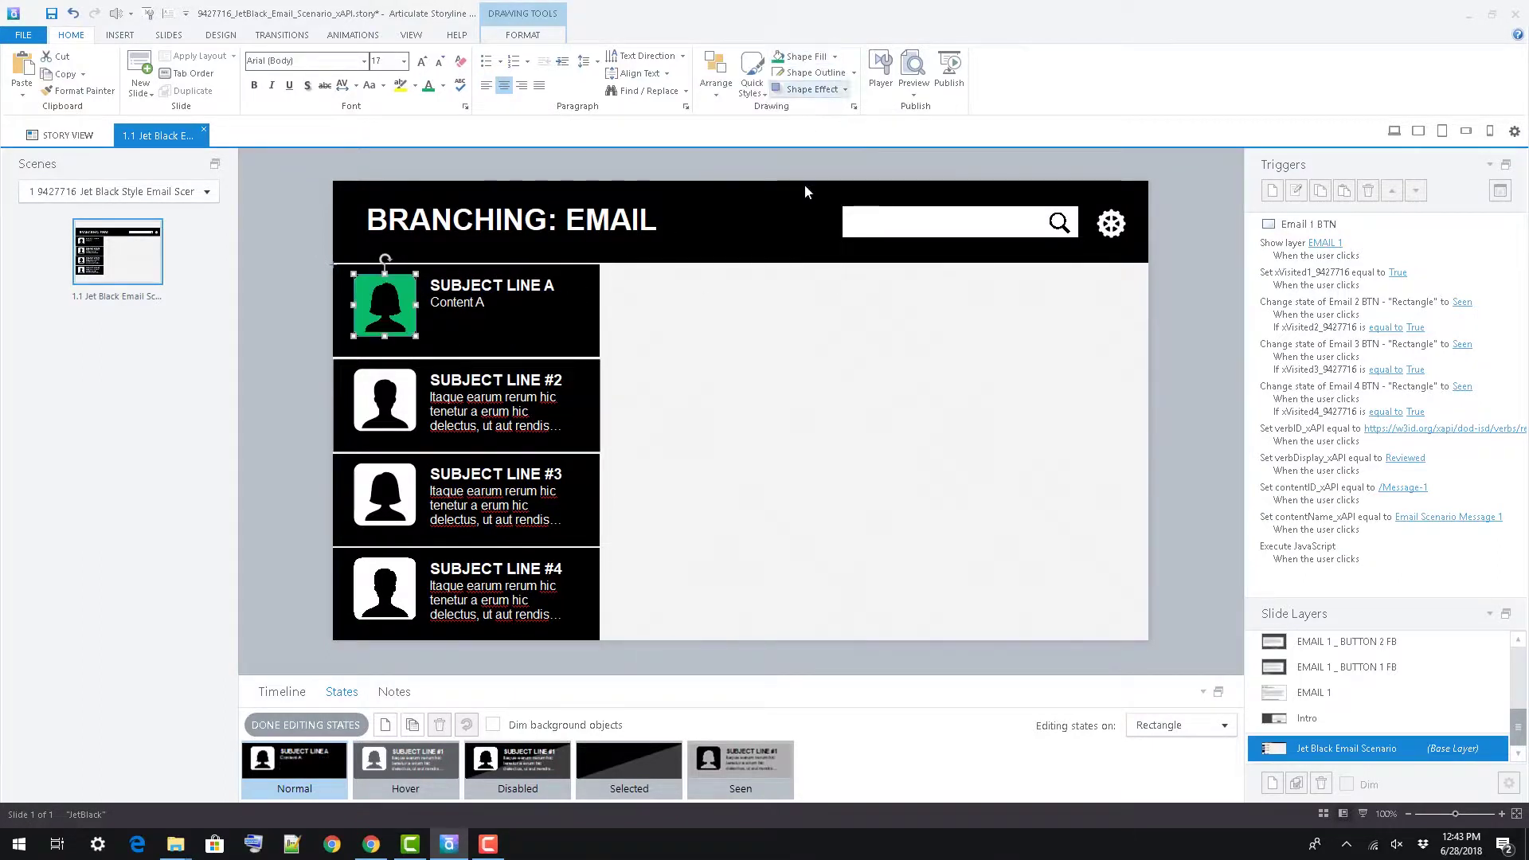
pyautogui.click(308, 314)
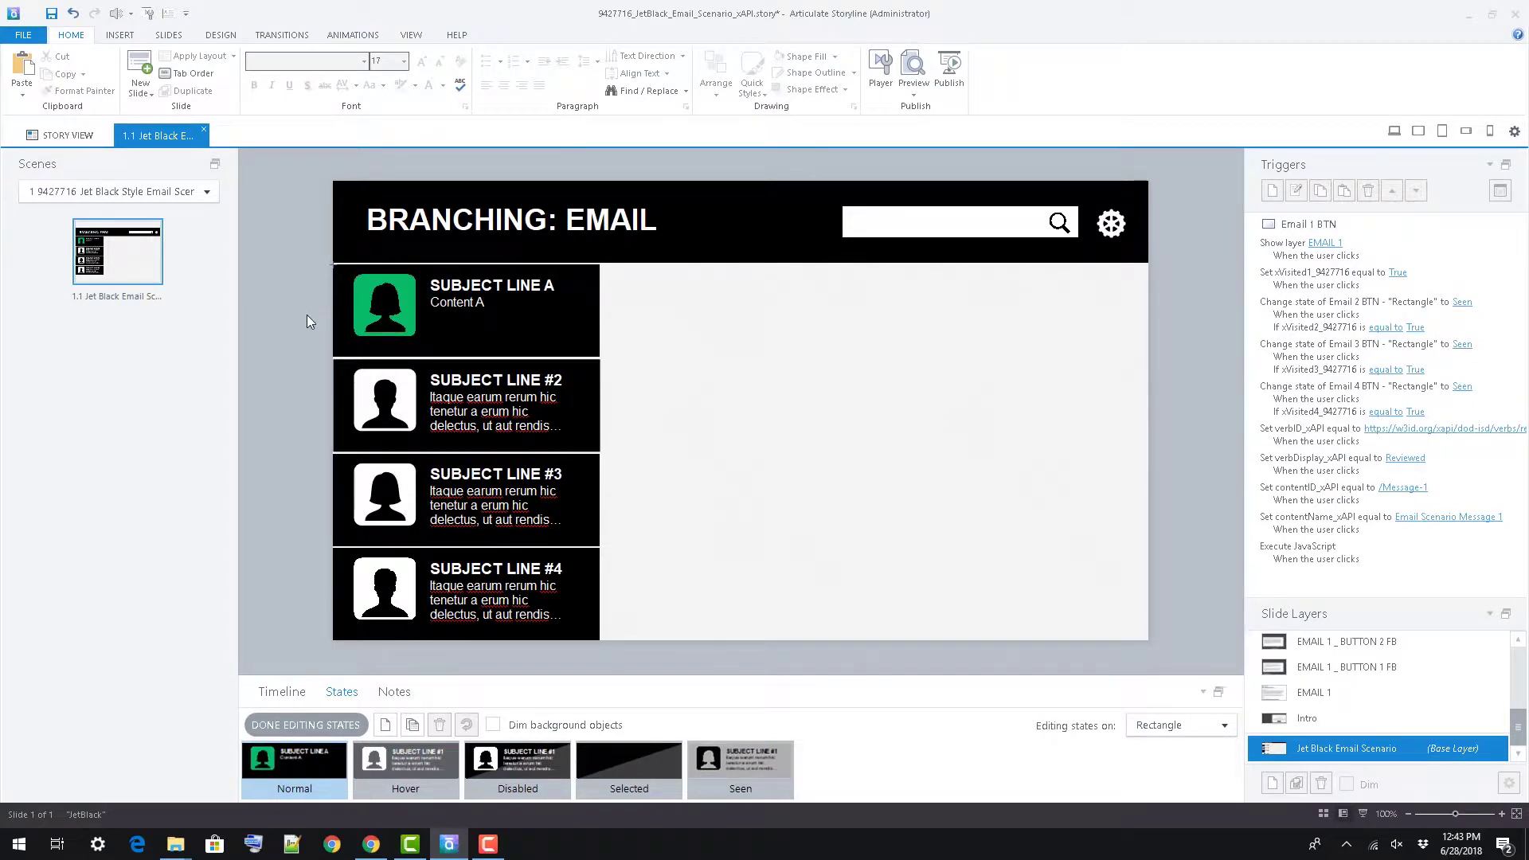
pyautogui.click(300, 723)
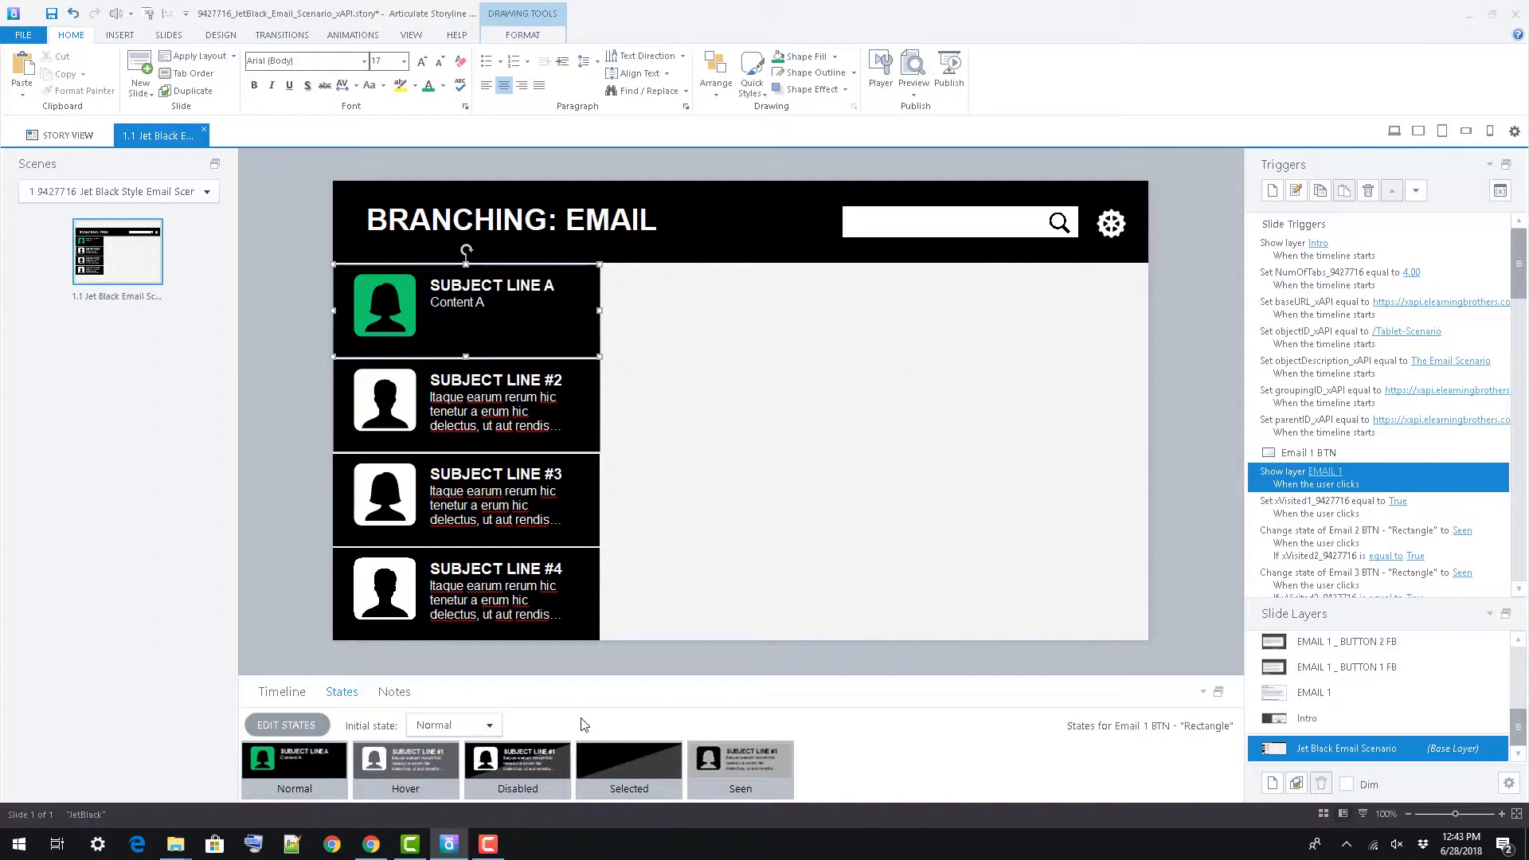
# Change the NumOfTabs trigger value from 4 to 2 in the Triggers panel.
pyautogui.click(282, 691)
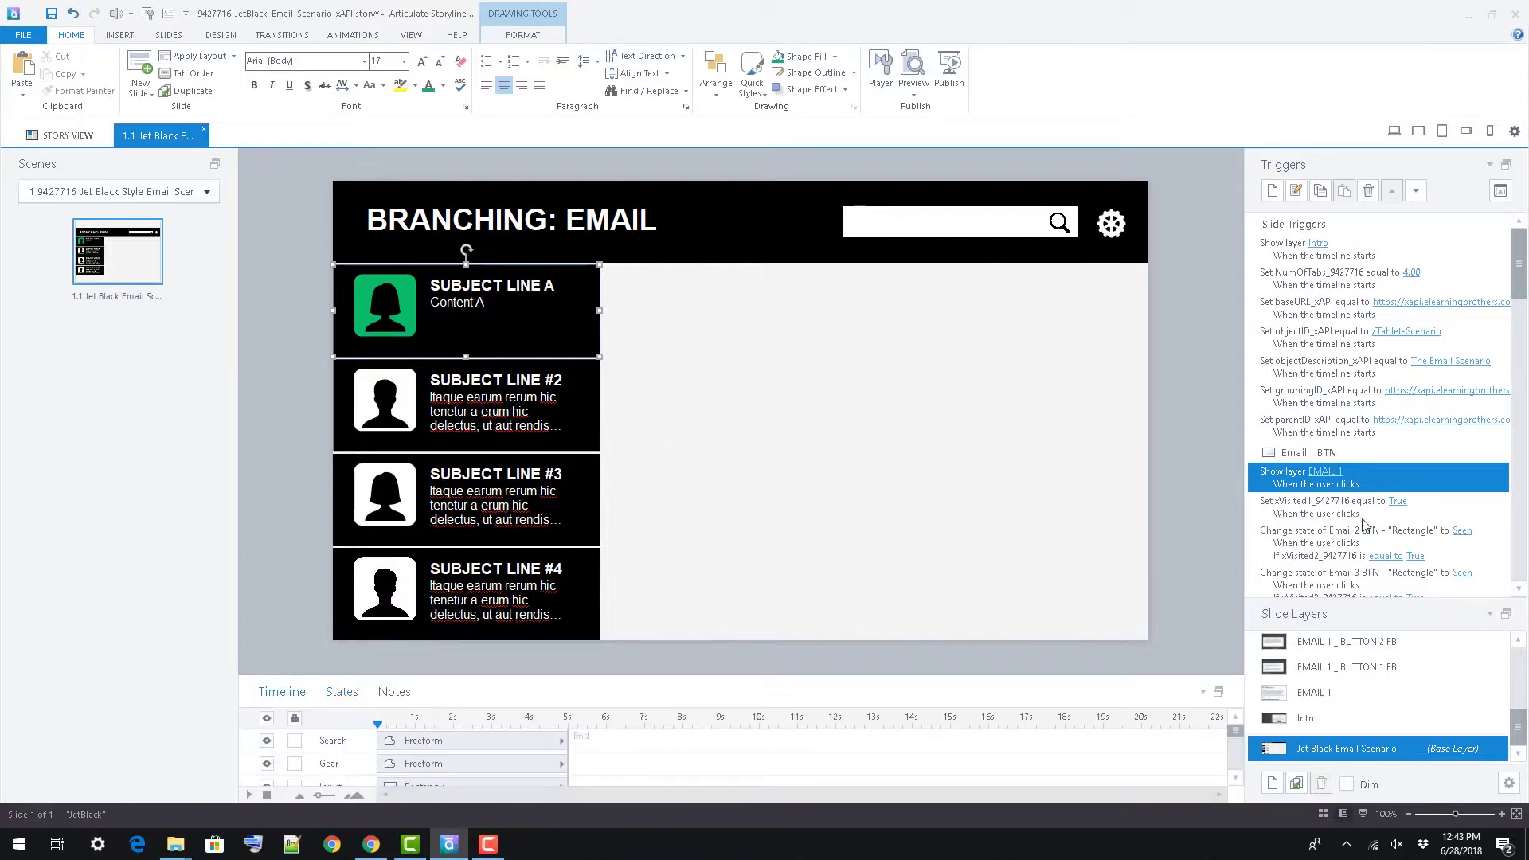
pyautogui.click(1411, 272)
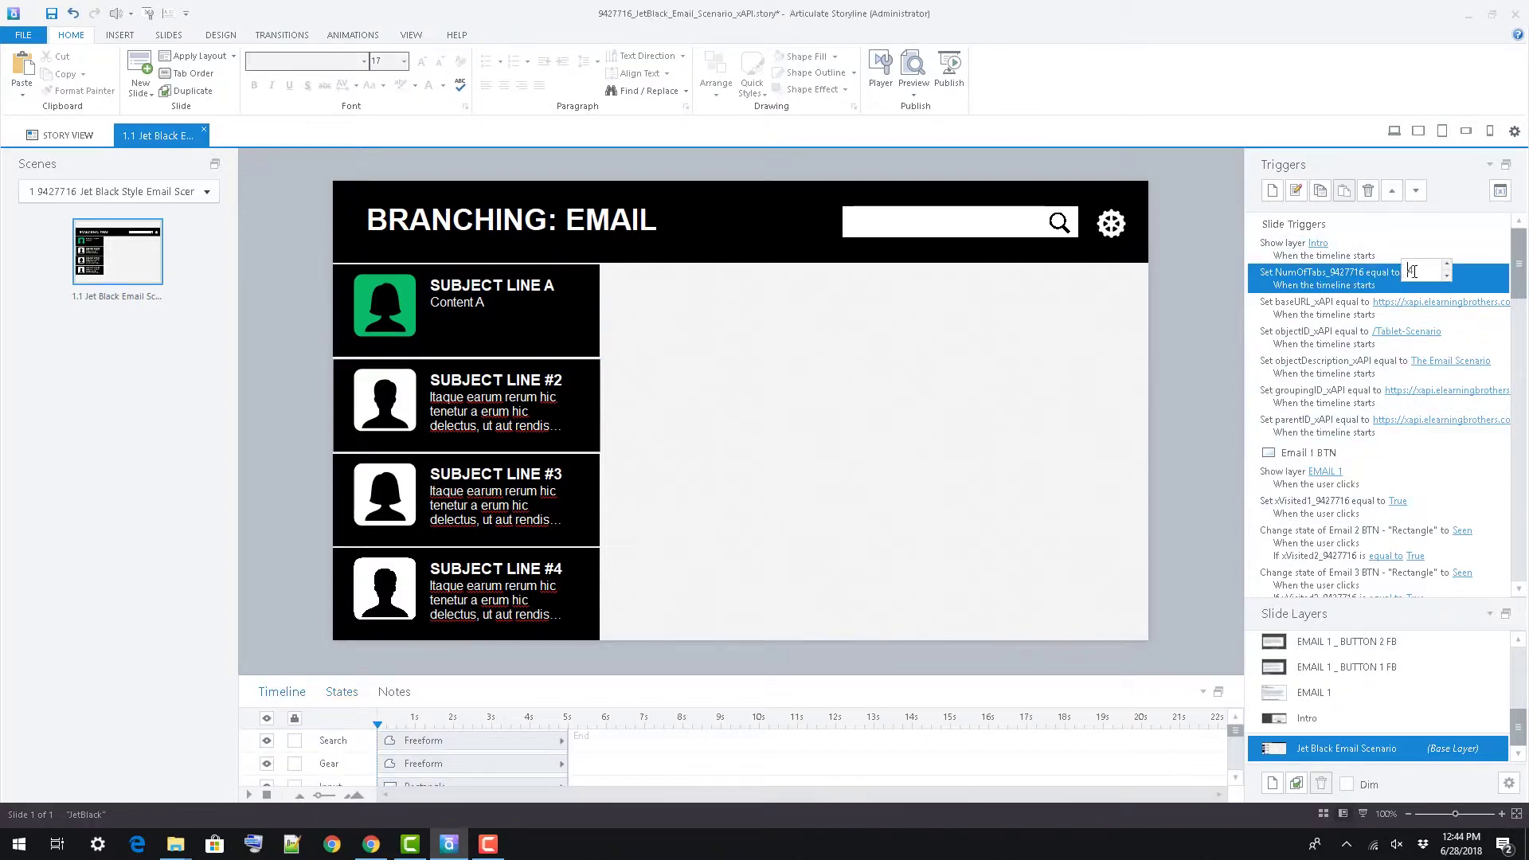
pyautogui.write('2')
pyautogui.press('Return')
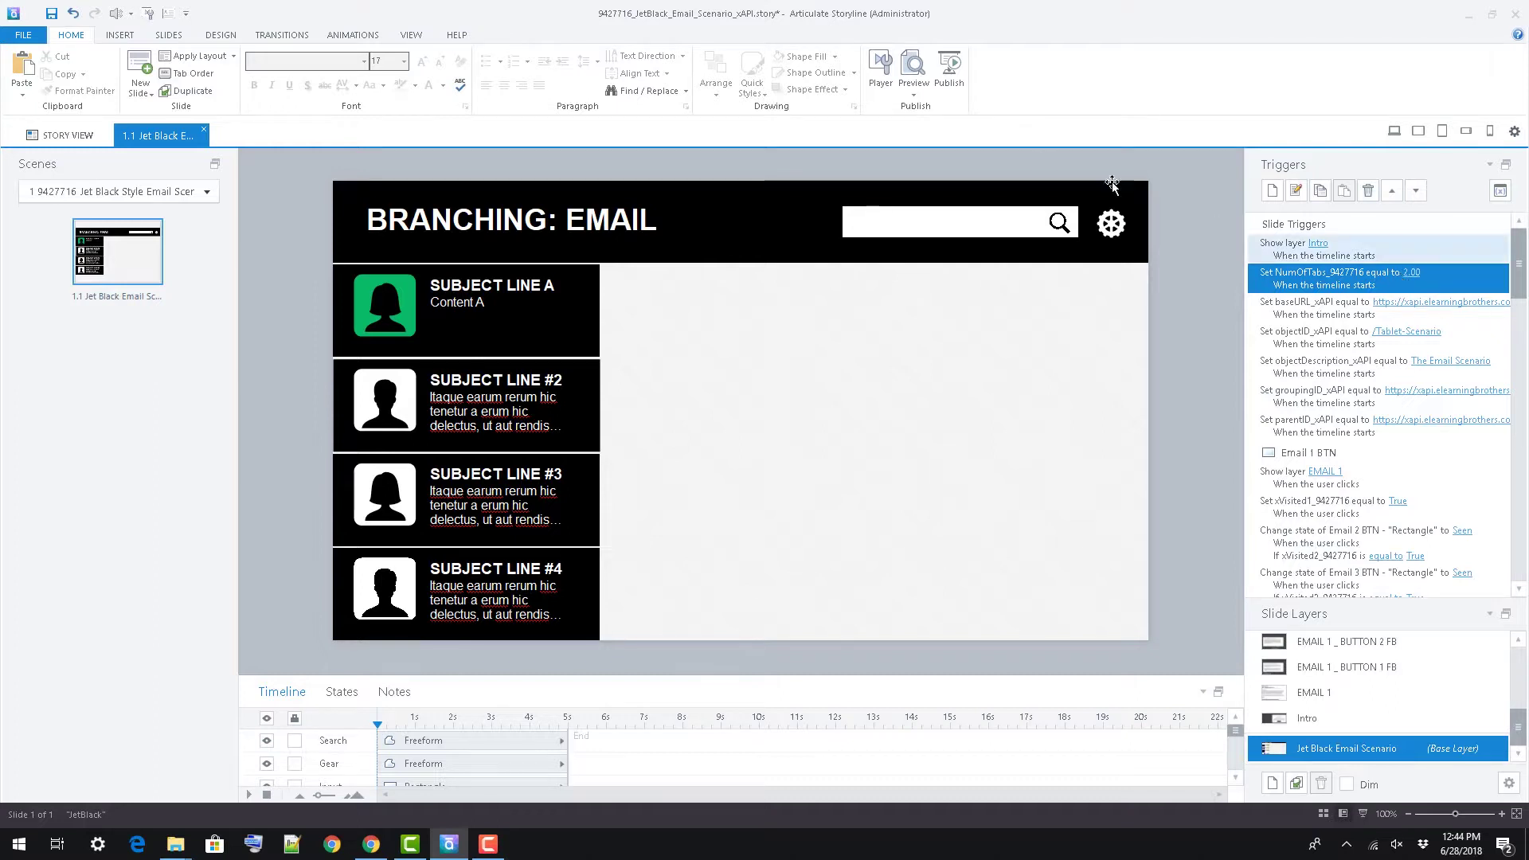
# Preview the slide and dismiss the Introduction popup with START.
pyautogui.click(911, 69)
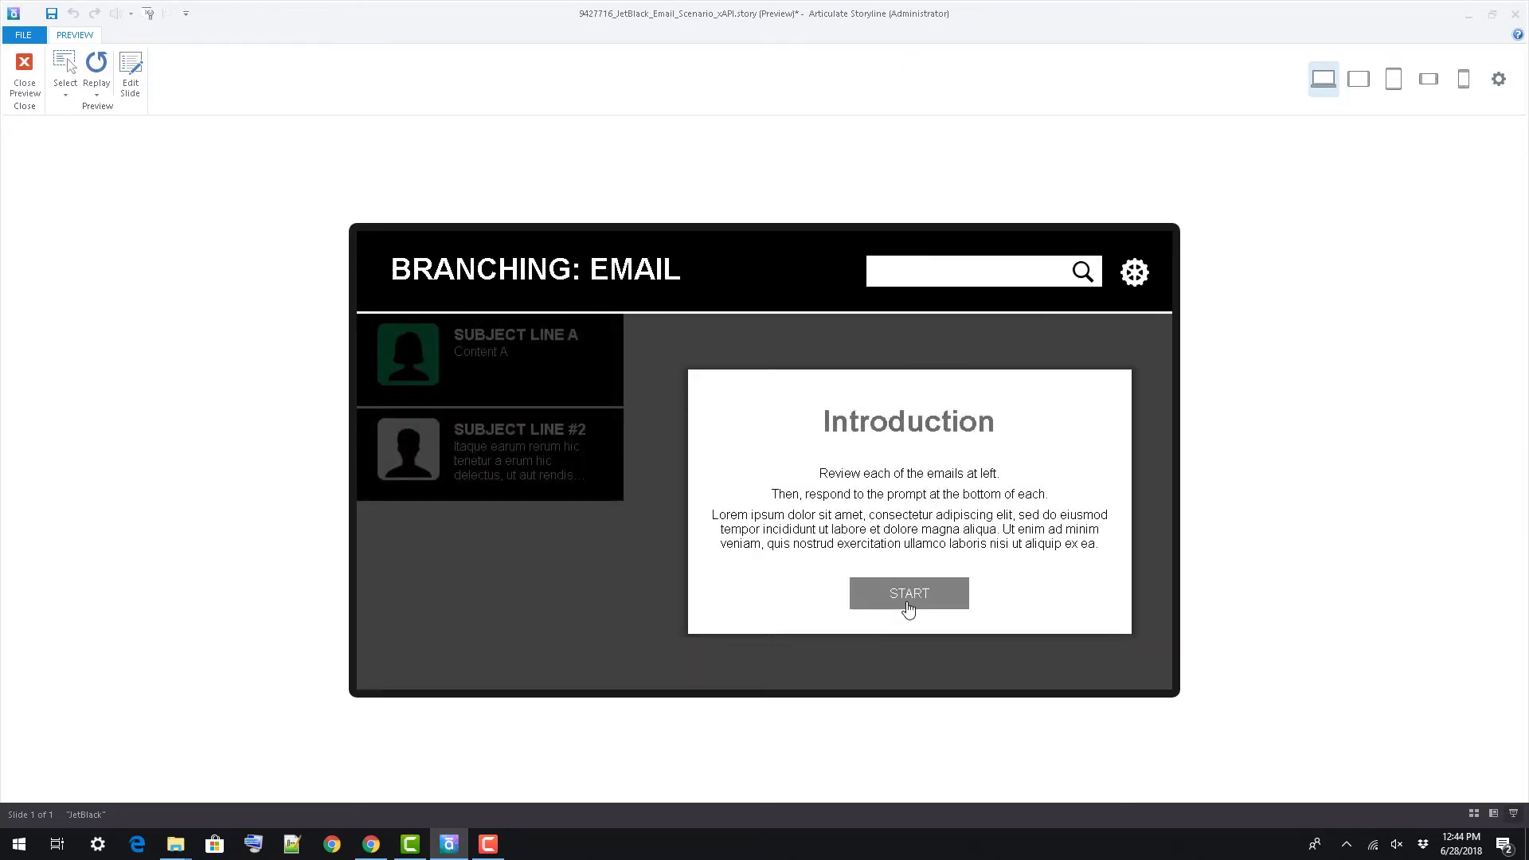
pyautogui.click(908, 594)
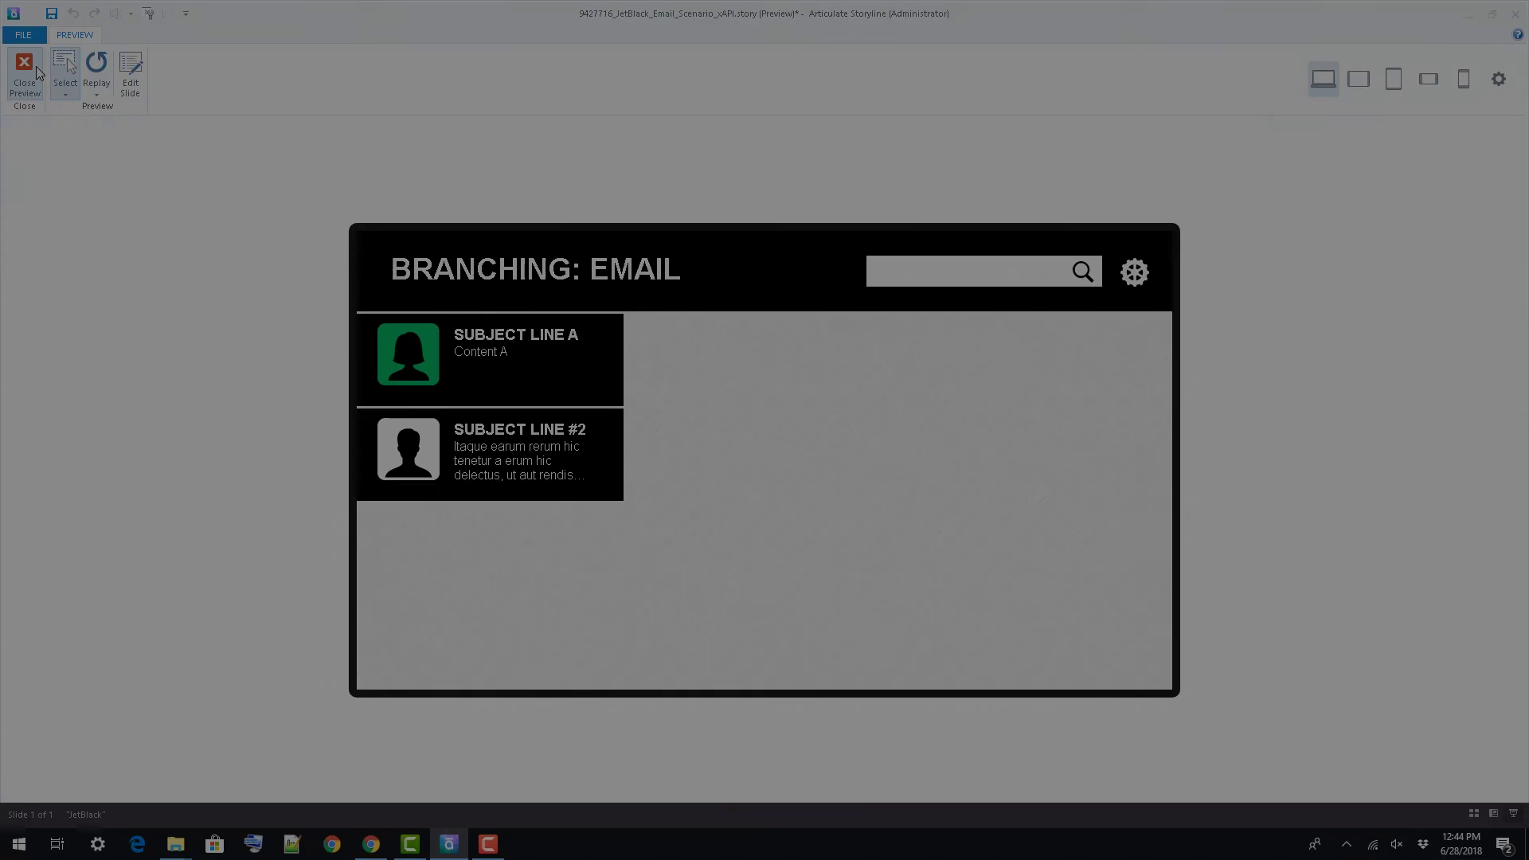